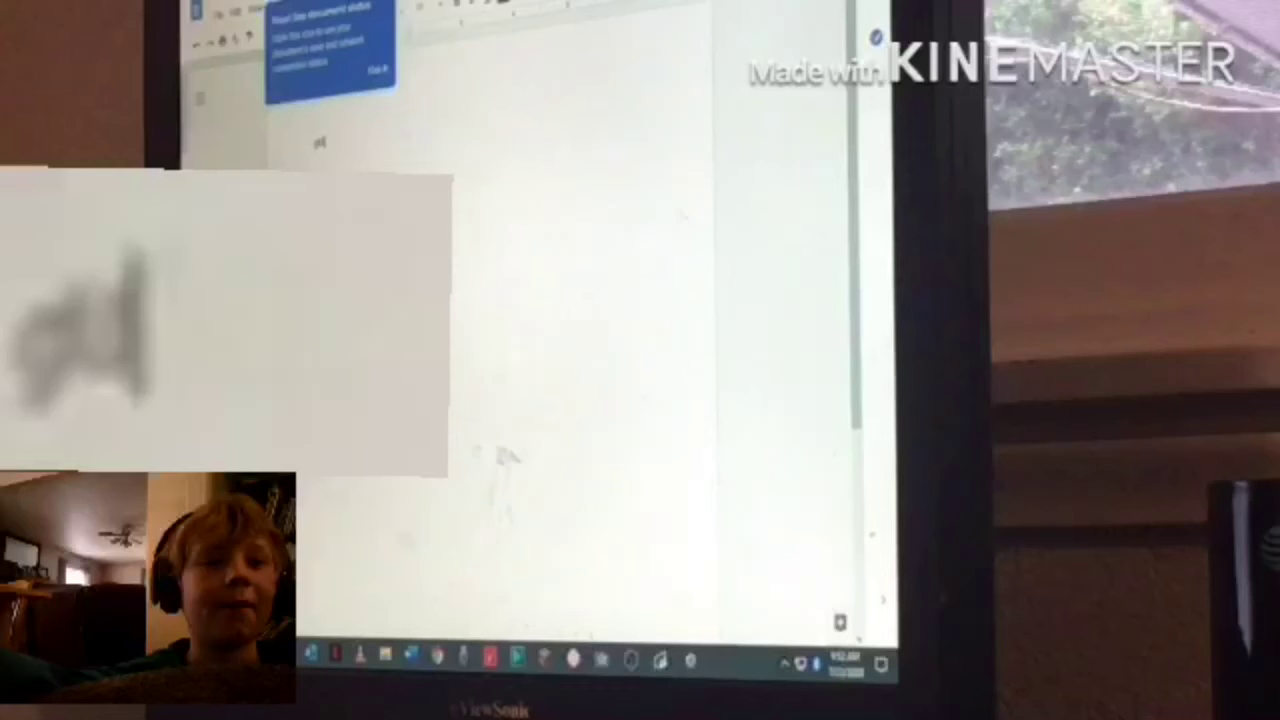
key("BackSpace")
key("BackSpace")
key("BackSpace")
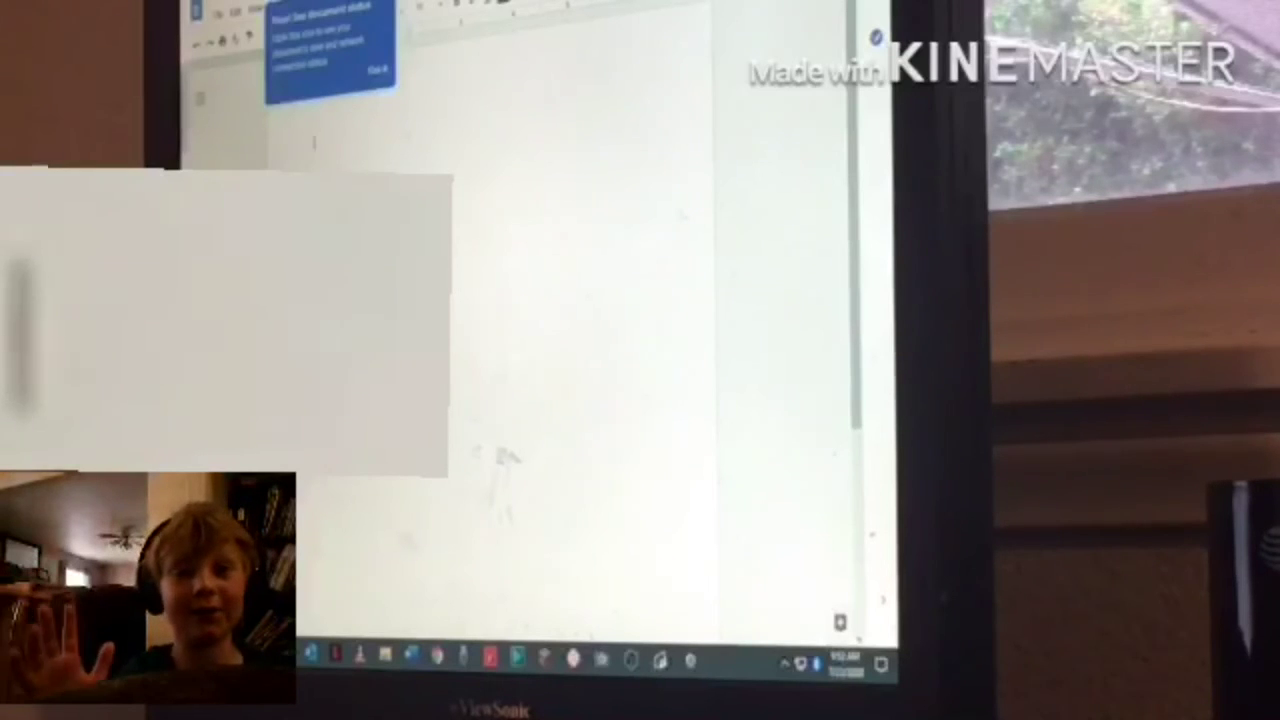
type("Ispac")
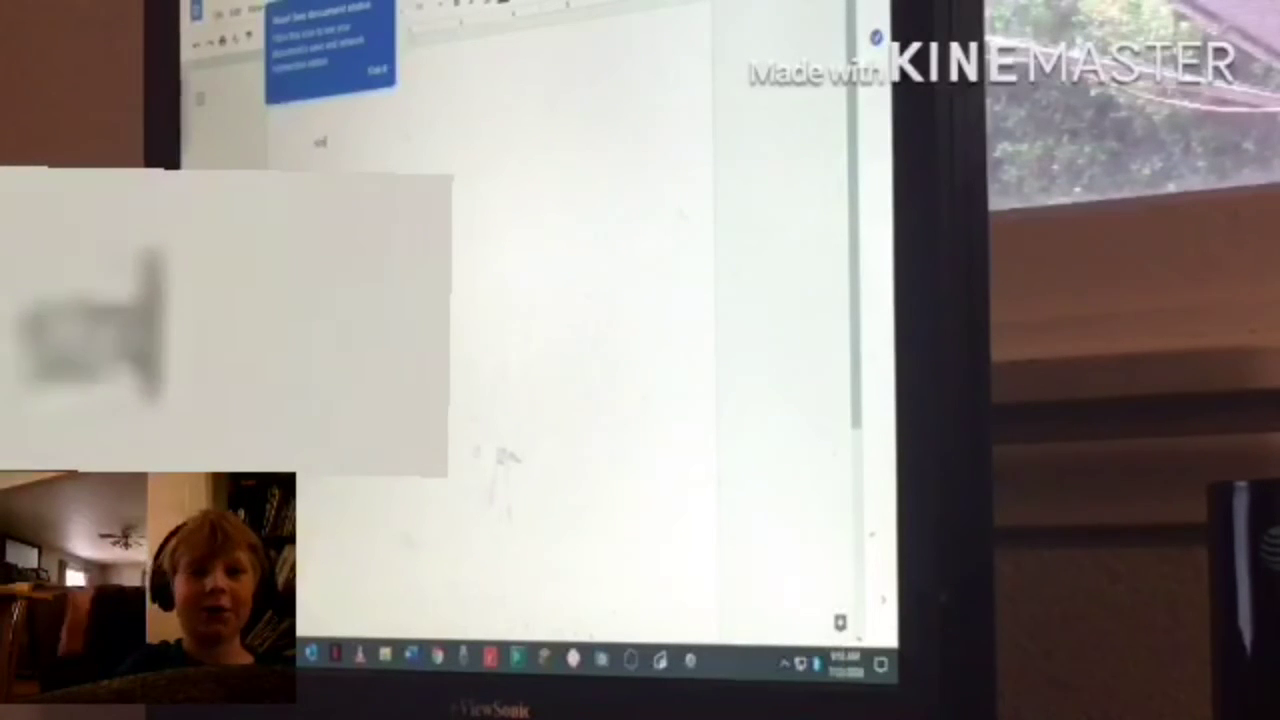
type("ecra")
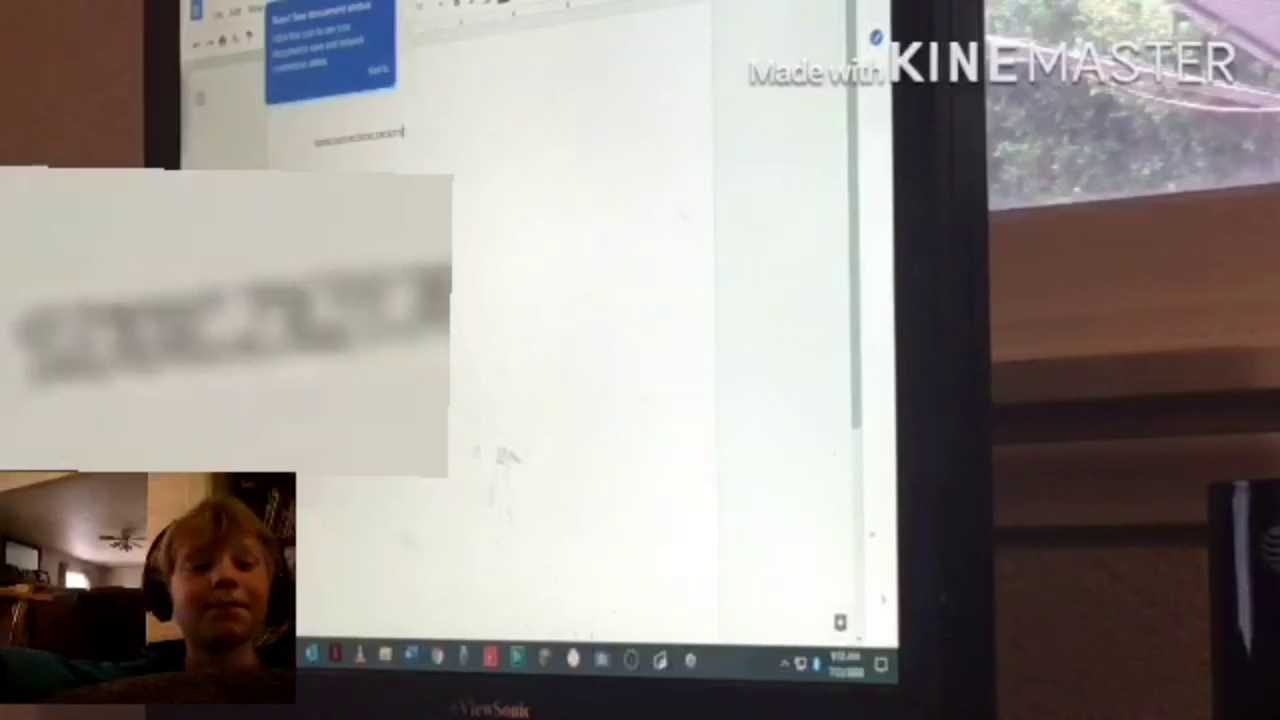
- Delete the short starting word, then select all and erase the longer typed line
key("ctrl+a")
key("BackSpace")
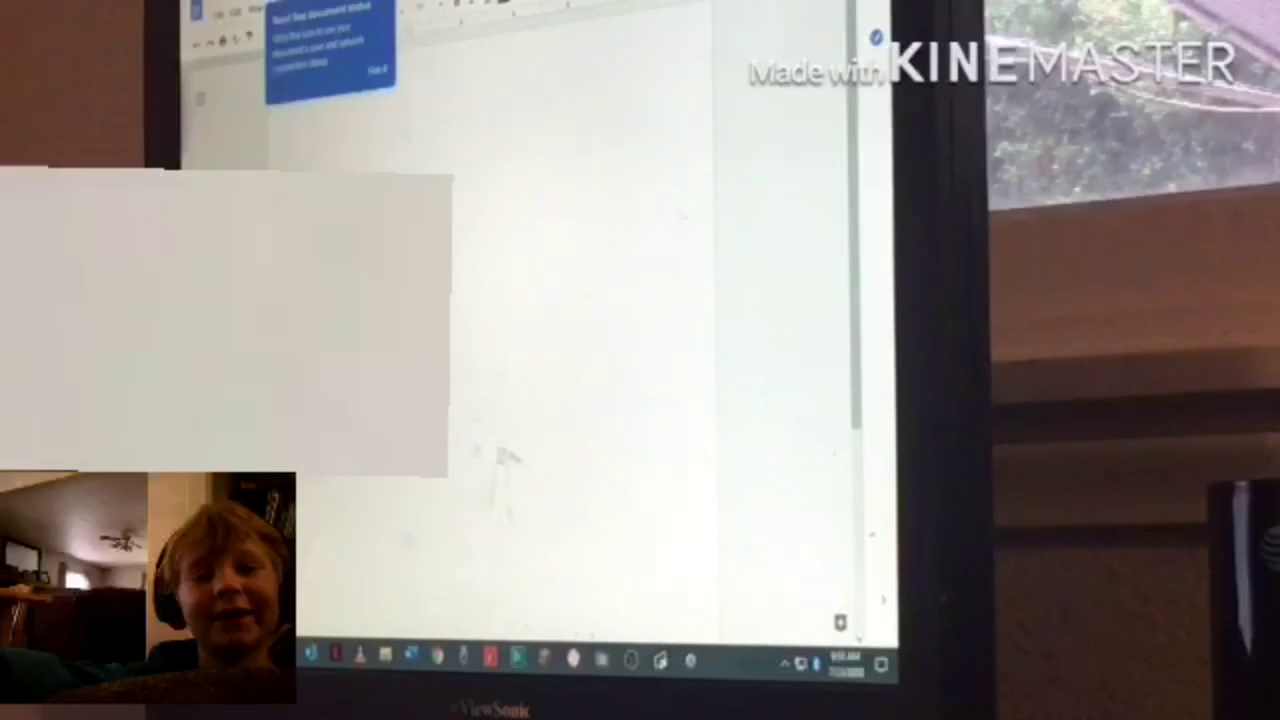
type("I")
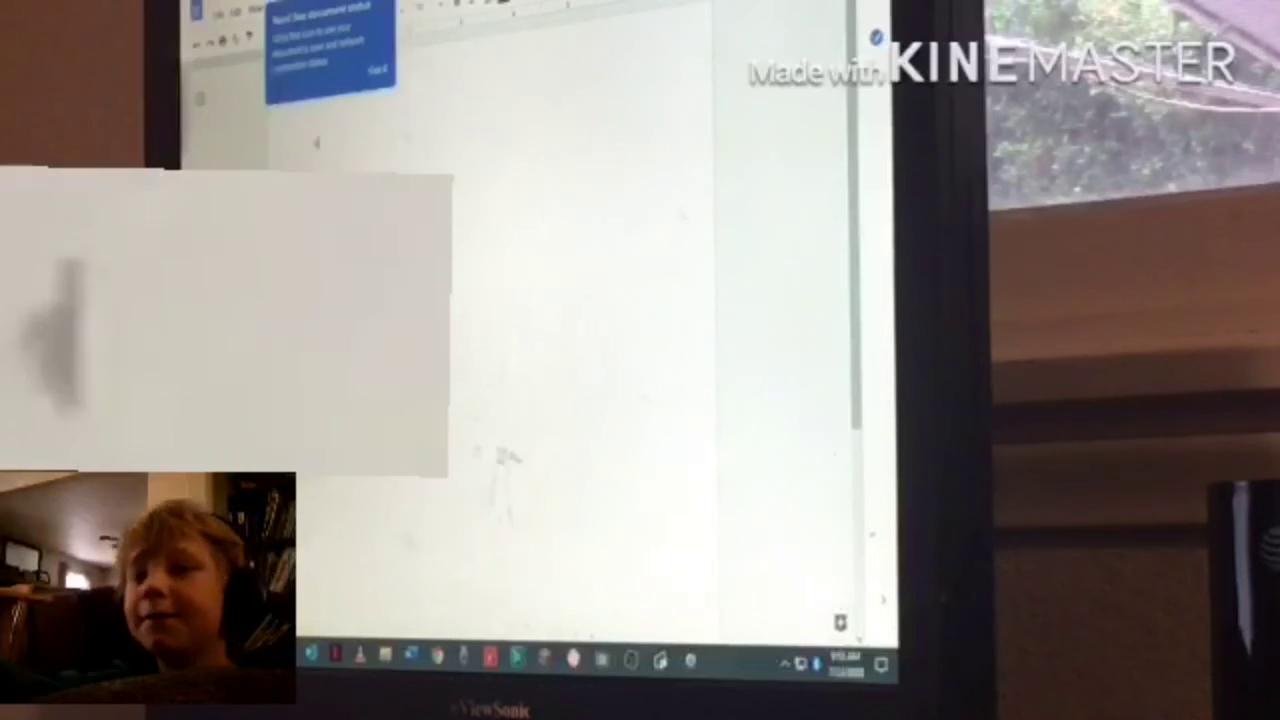
type("see")
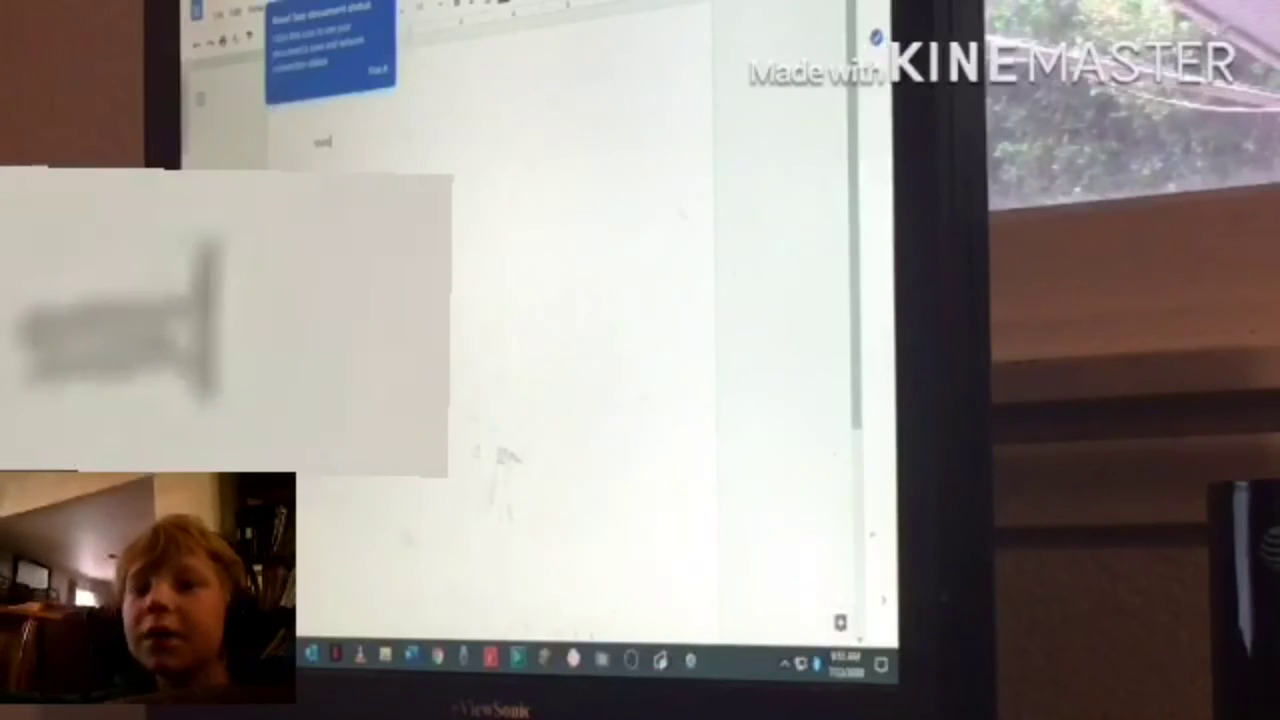